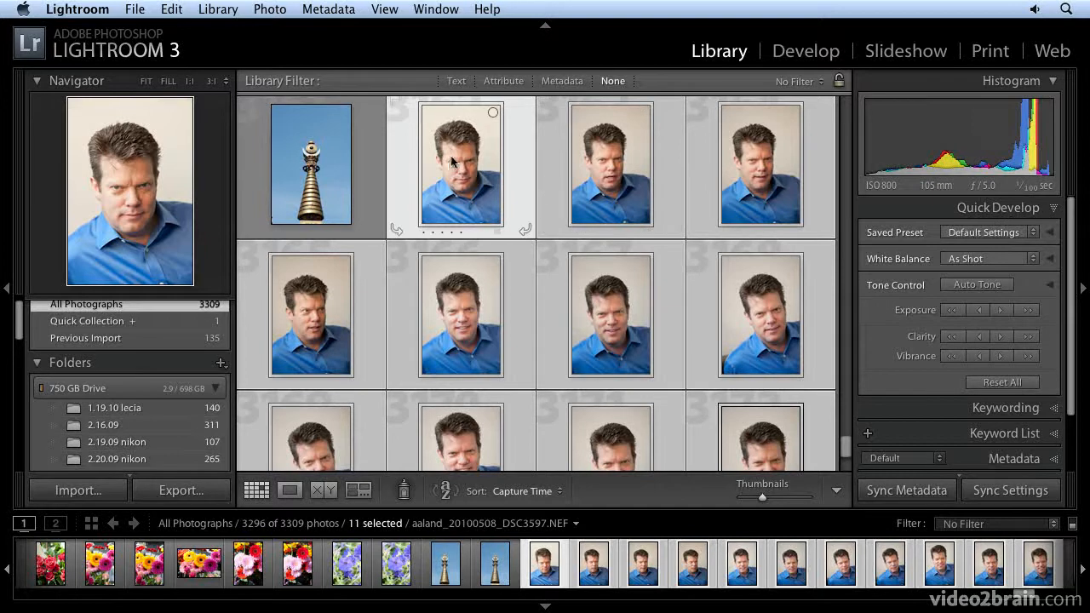
Try the Soft Sepia saved preset on the selected portraits and undo it
scroll(460, 179, "down", 3)
scroll(469, 196, "up", 3)
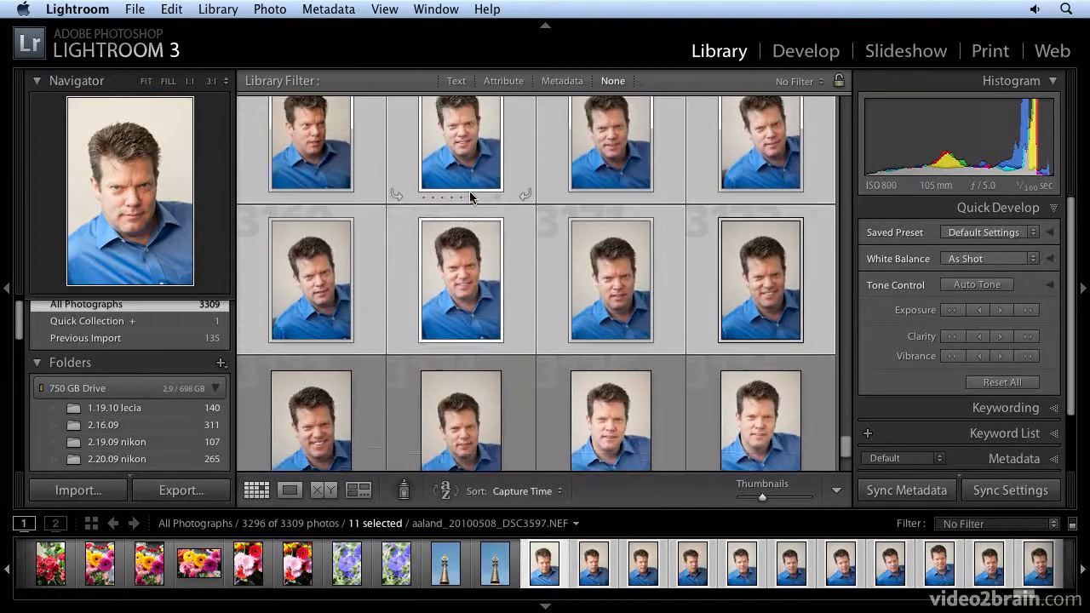
scroll(469, 191, "up", 3)
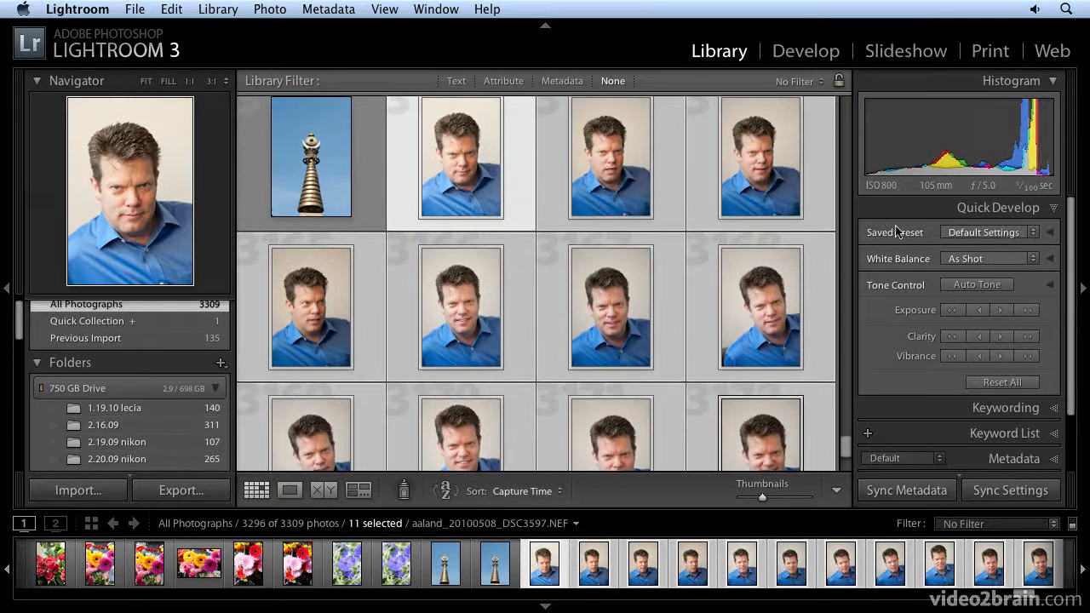
left_click(1030, 235)
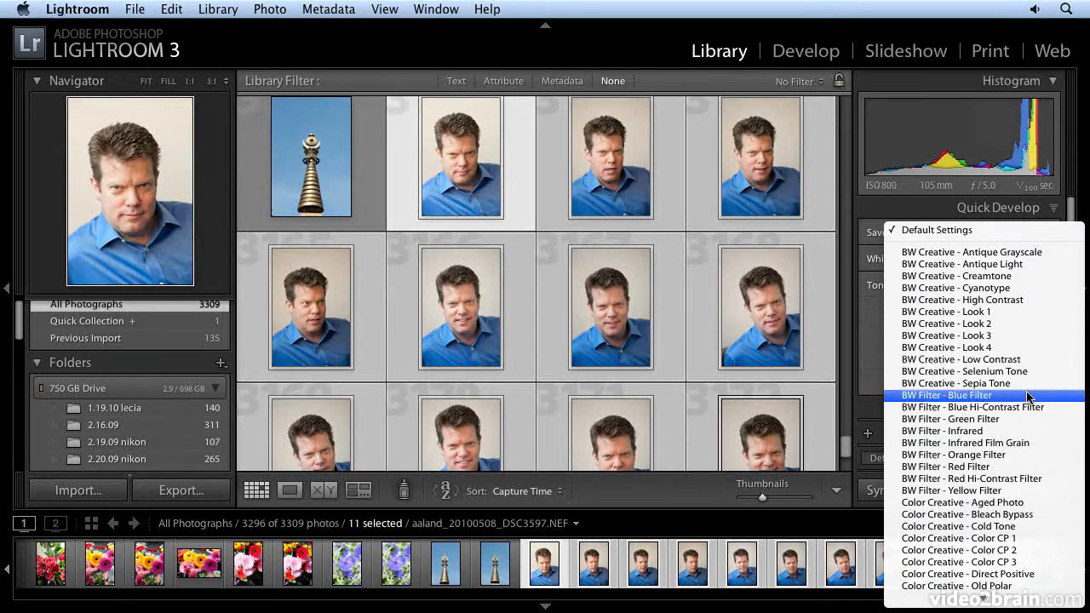
mouse_move(1001, 608)
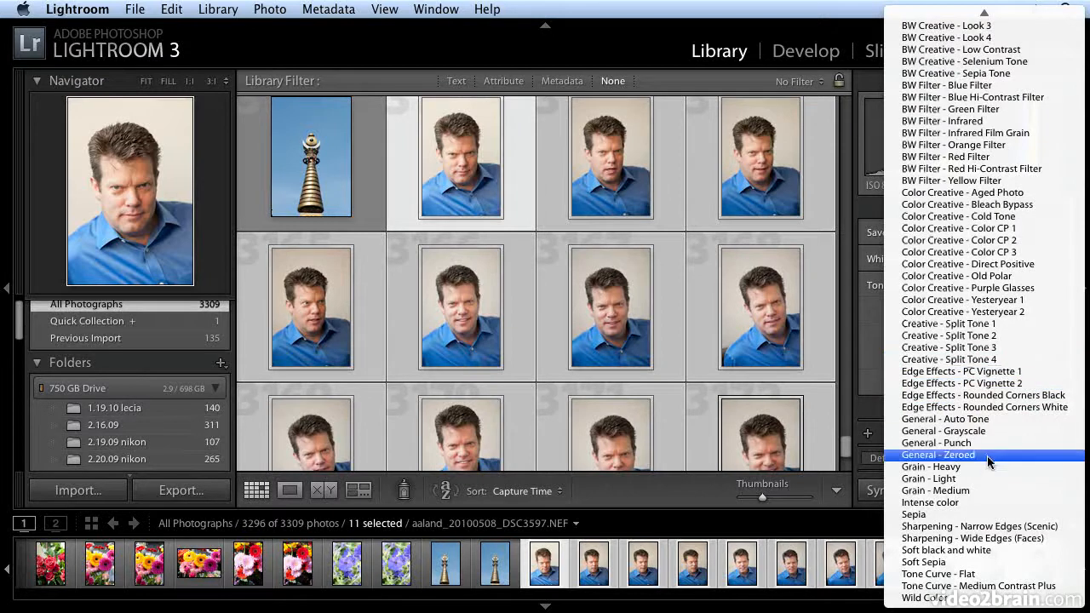
left_click(952, 563)
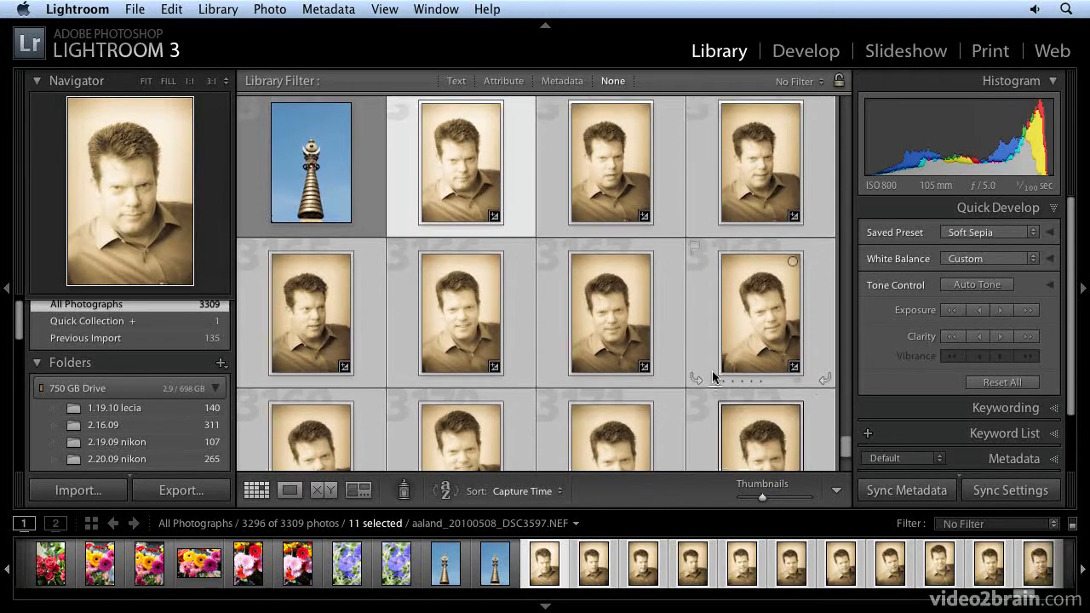
scroll(714, 378, "down", 2)
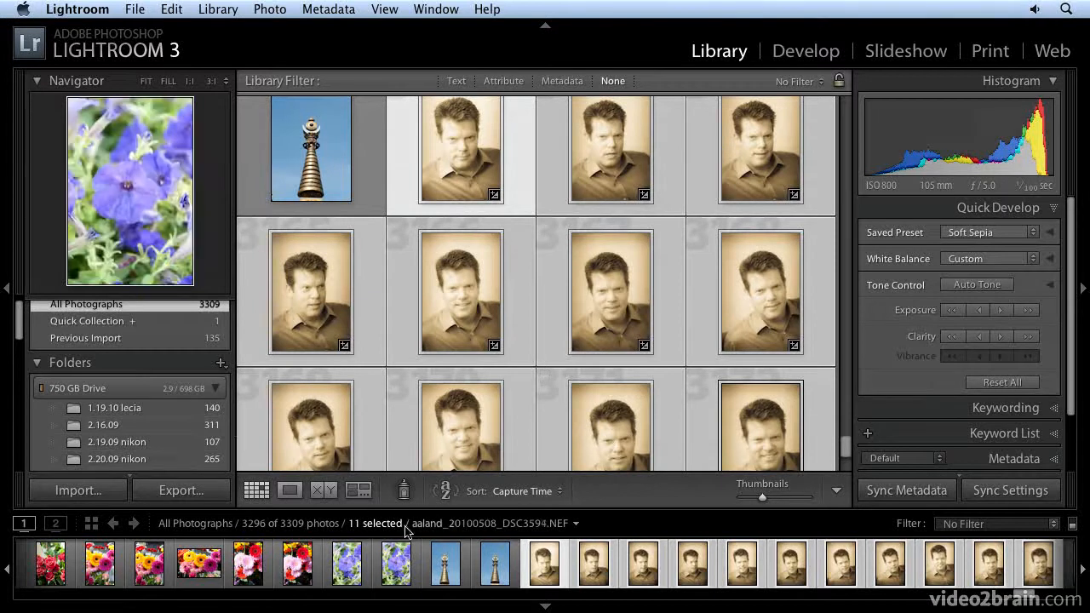
scroll(652, 394, "up", 1)
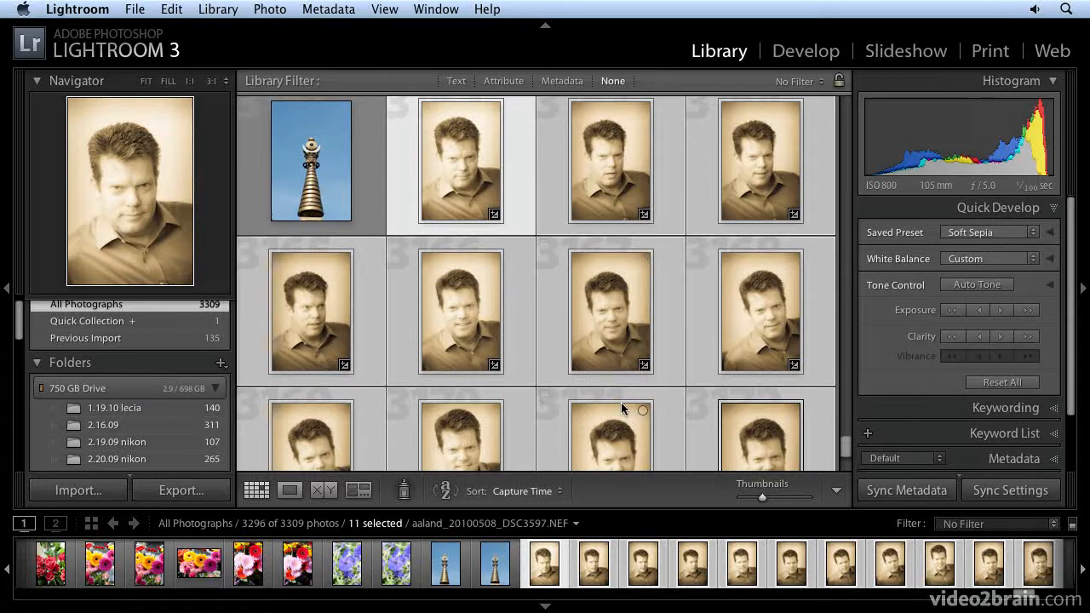
key("super+z")
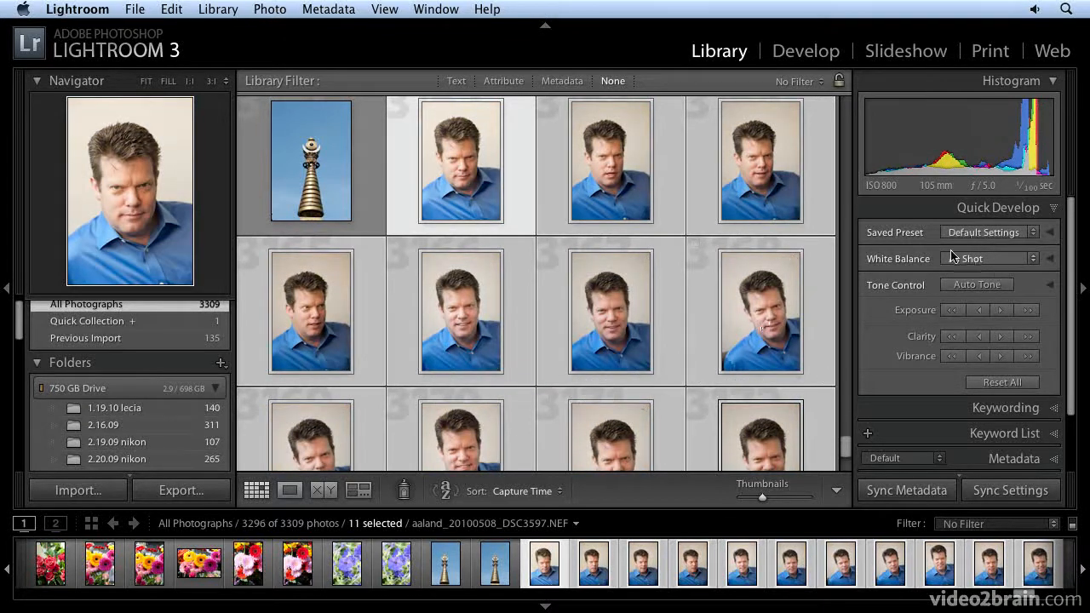
Expand the Saved Preset options and review the available crop ratios, keeping Original
left_click(1053, 235)
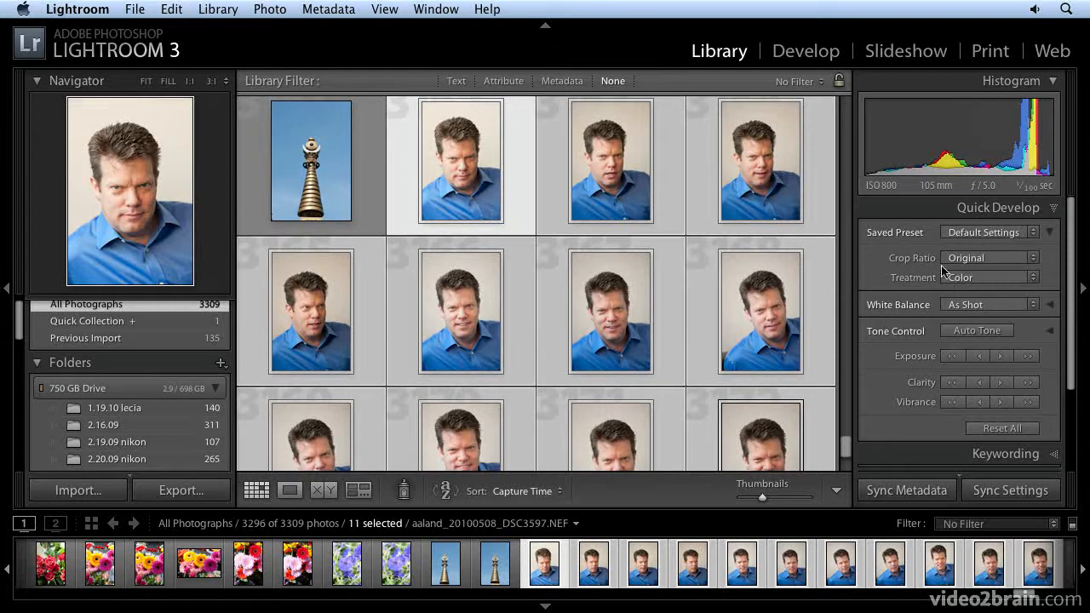
left_click(984, 258)
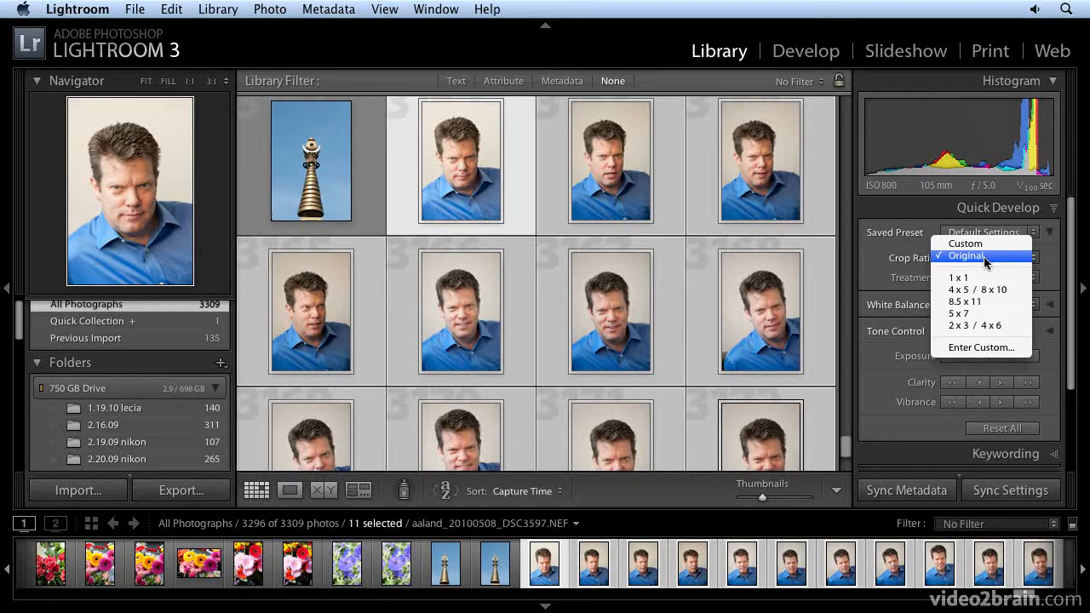
left_click(984, 259)
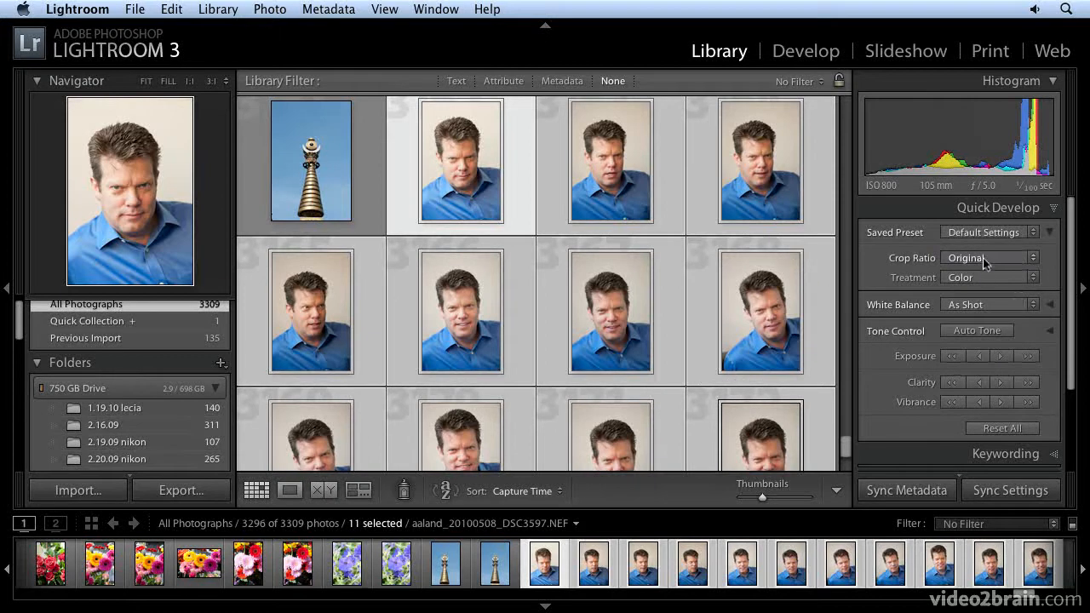
left_click(987, 258)
left_click(986, 258)
Try the Black & White treatment on the selected portraits and undo it
left_click(980, 277)
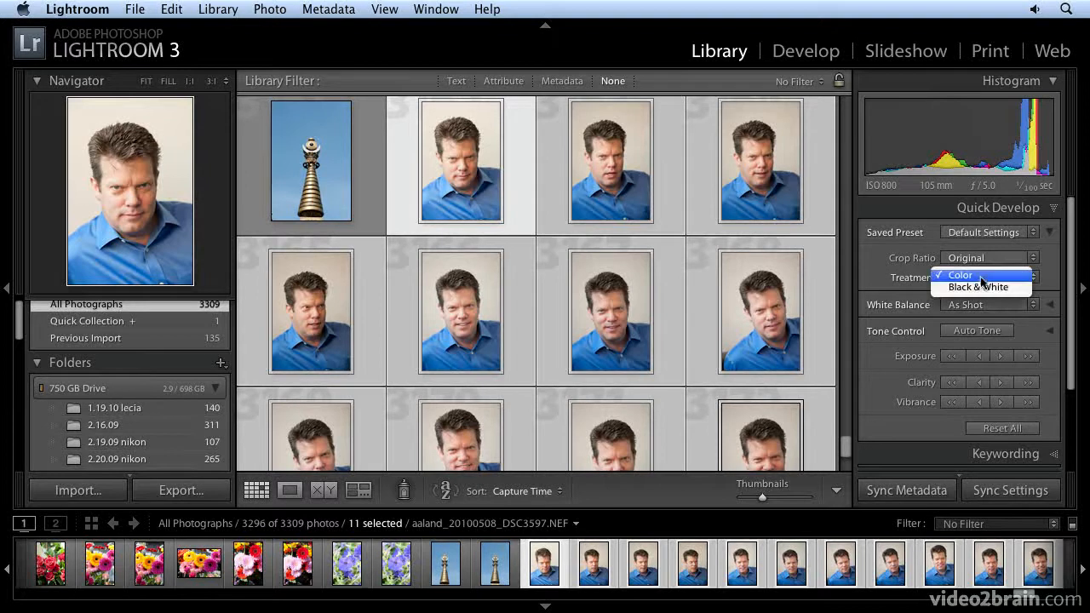
left_click(984, 289)
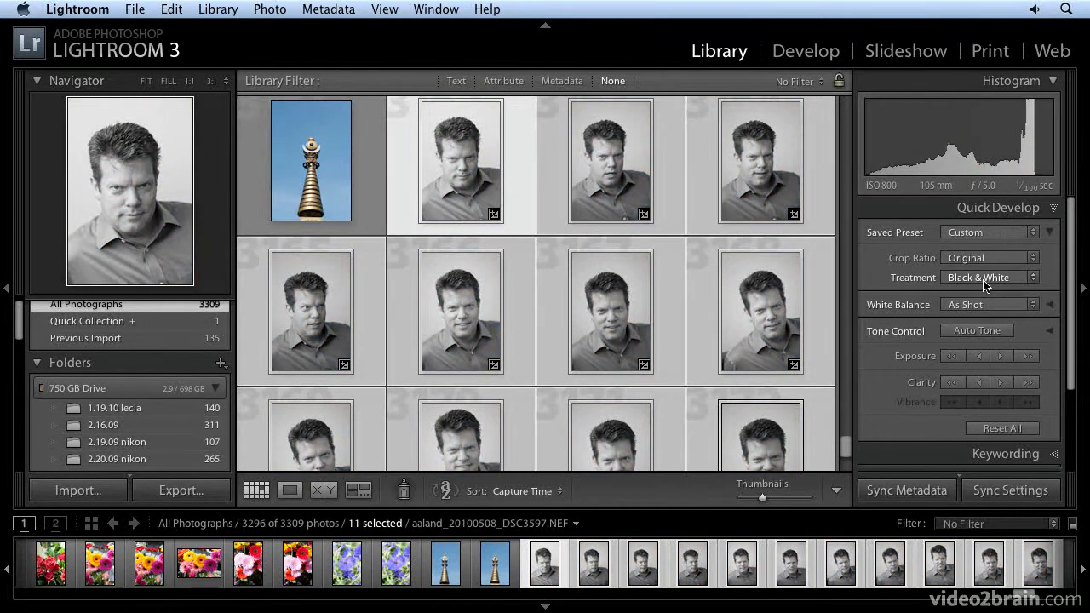
key("super+z")
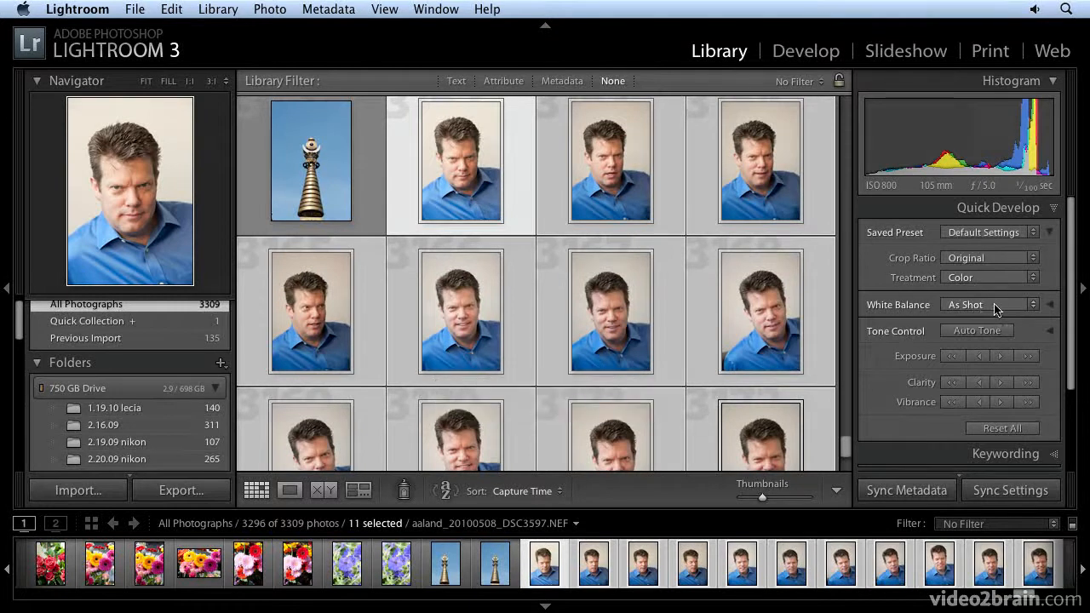
Review the White Balance presets and the temperature and tint controls, and collapse the White Balance and Saved Preset options
left_click(1051, 305)
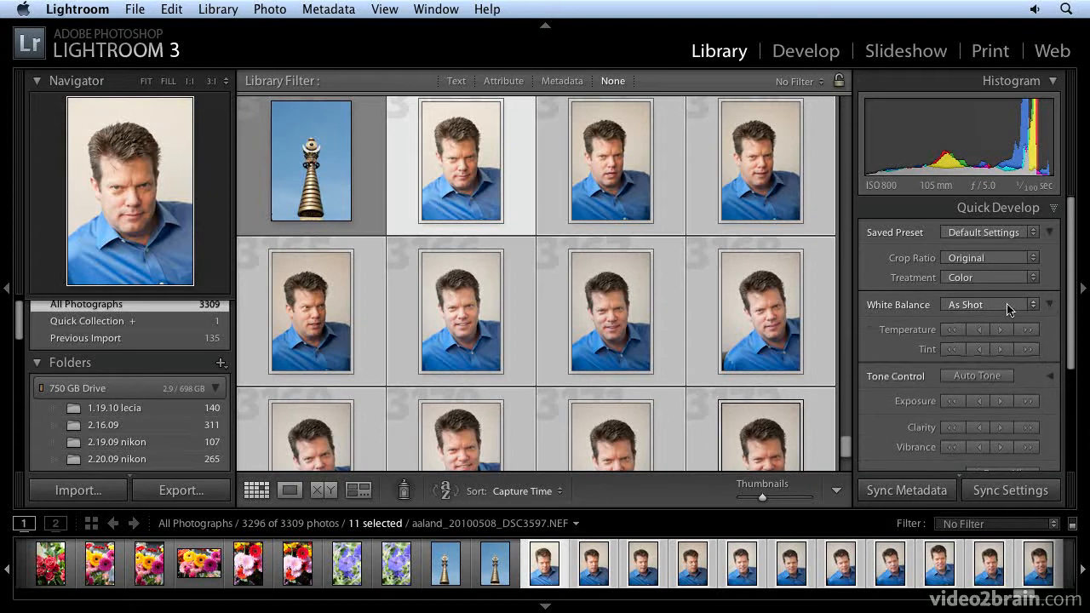
left_click(1004, 309)
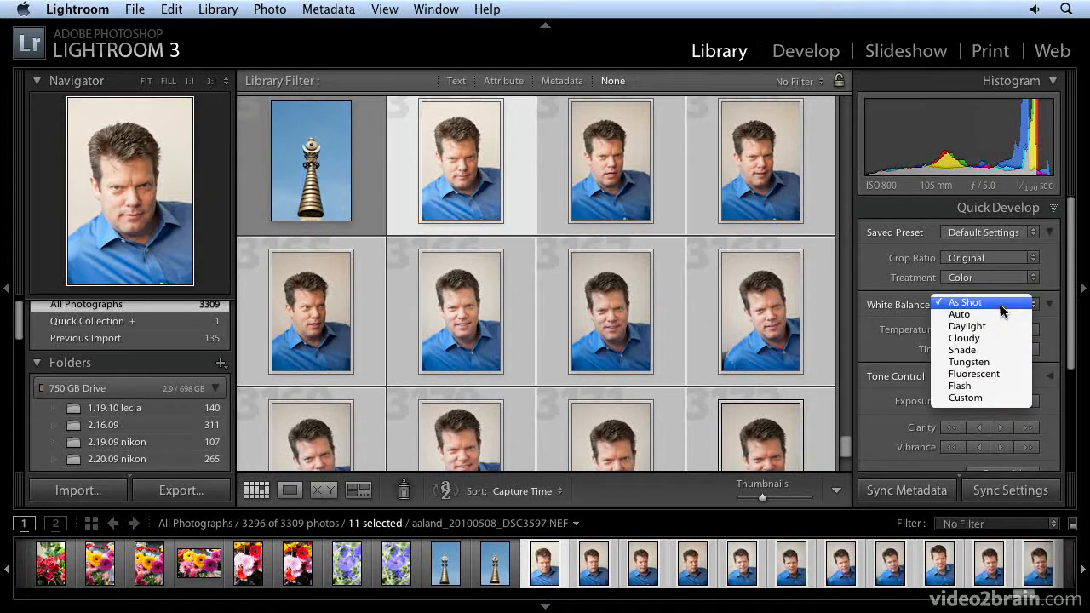
left_click(1002, 307)
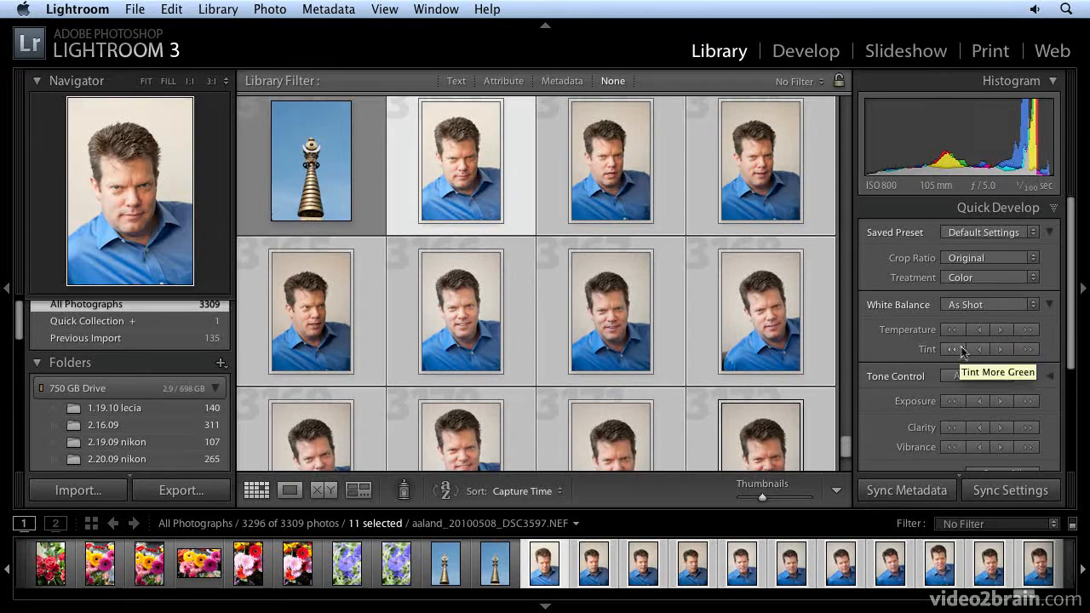
left_click(1049, 304)
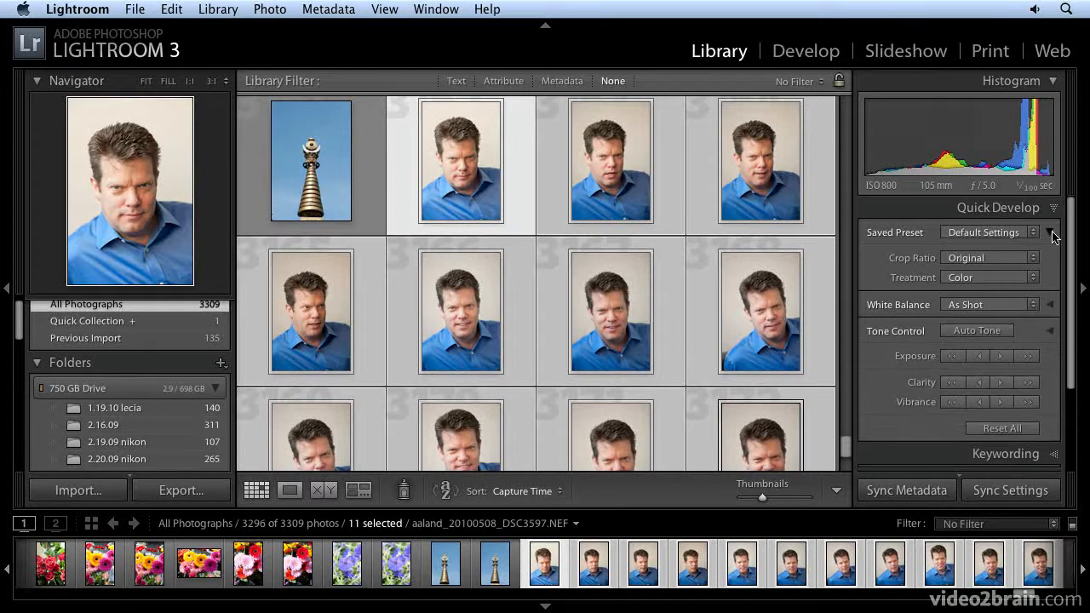
left_click(1053, 233)
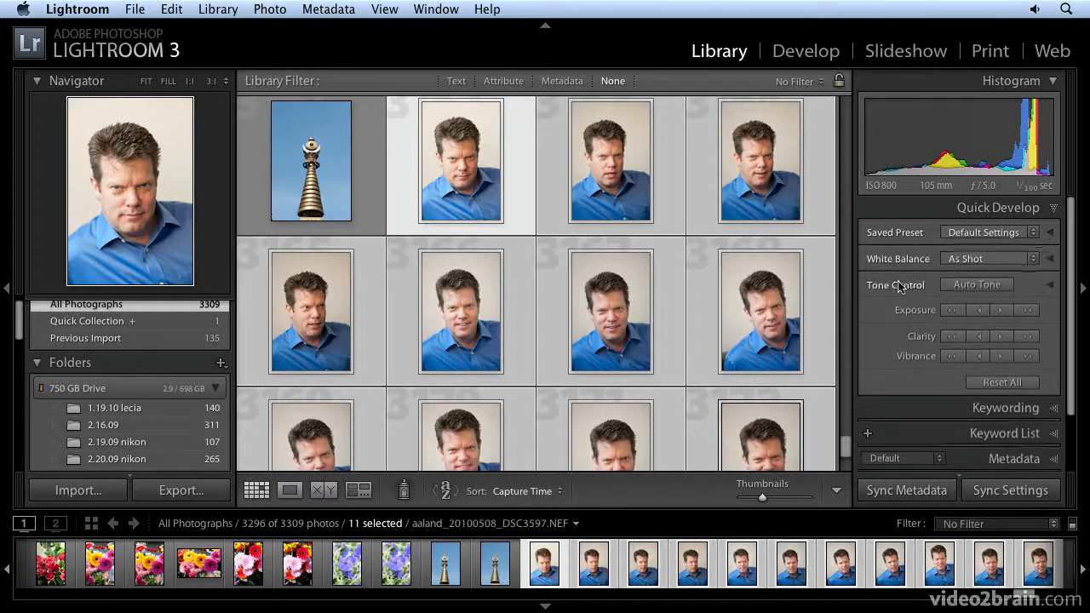
Try Auto Tone on the selected portraits and undo it
left_click(978, 284)
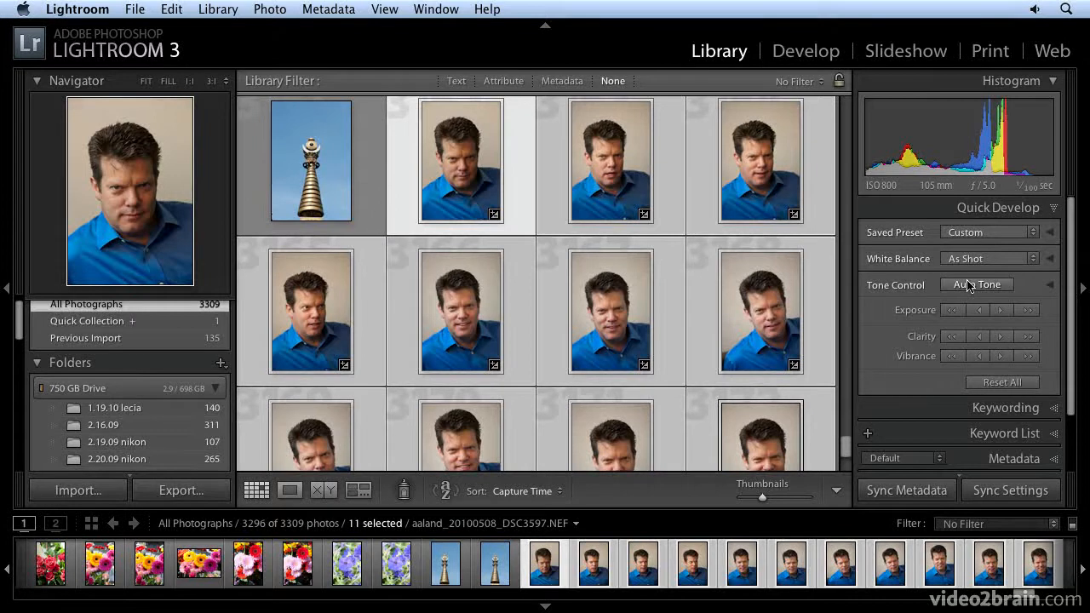
key("super+z")
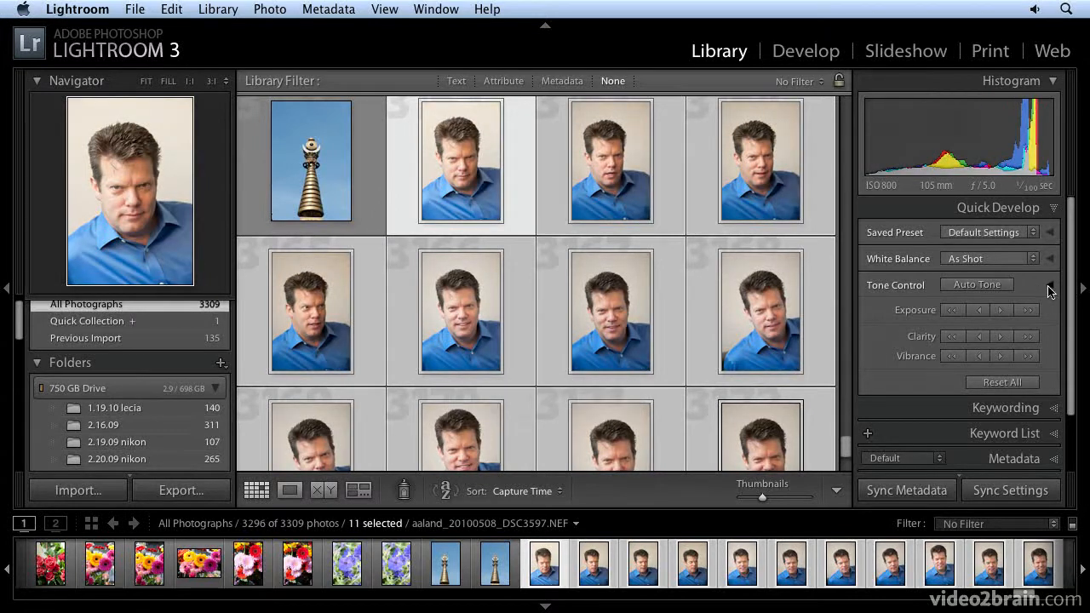
Expand Tone Control and examine its adjustments, including the alternate Sharpening and Saturation controls
left_click(1048, 285)
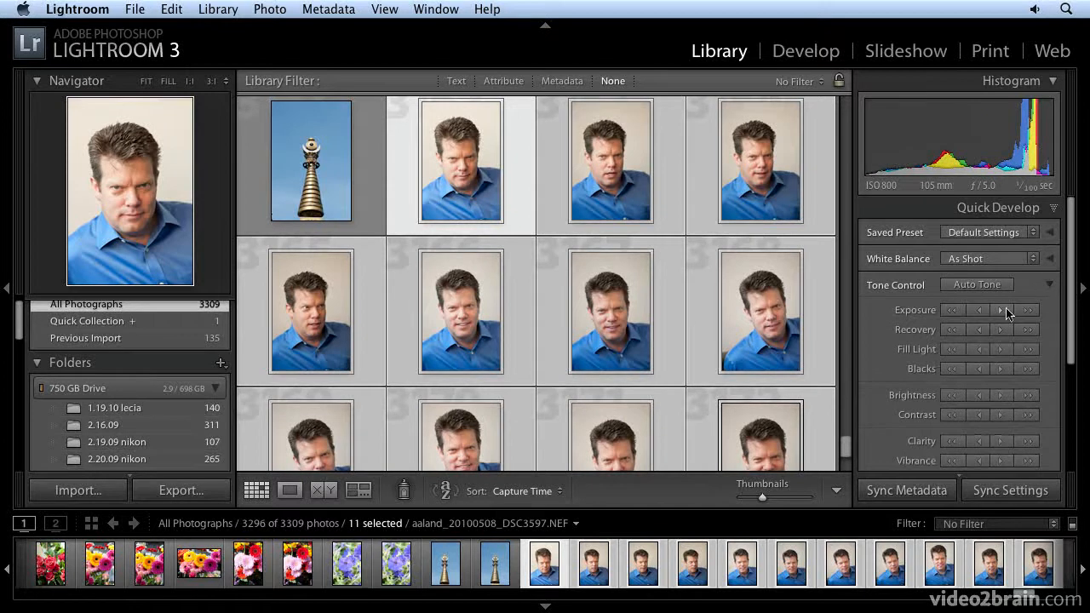
scroll(1030, 323, "down", 1)
scroll(1031, 323, "down", 3)
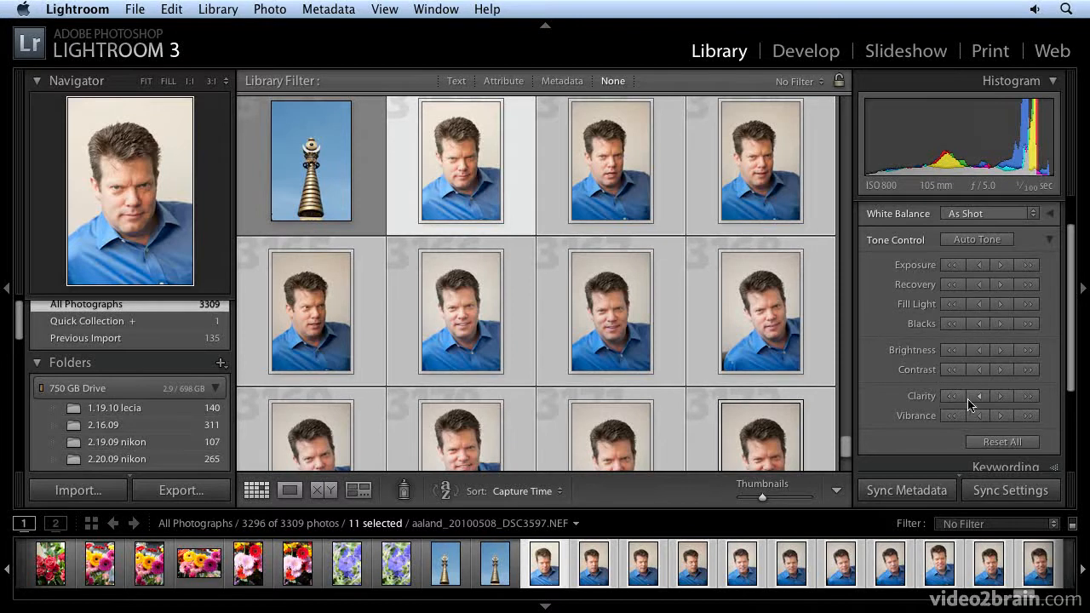
key("alt")
key("alt")
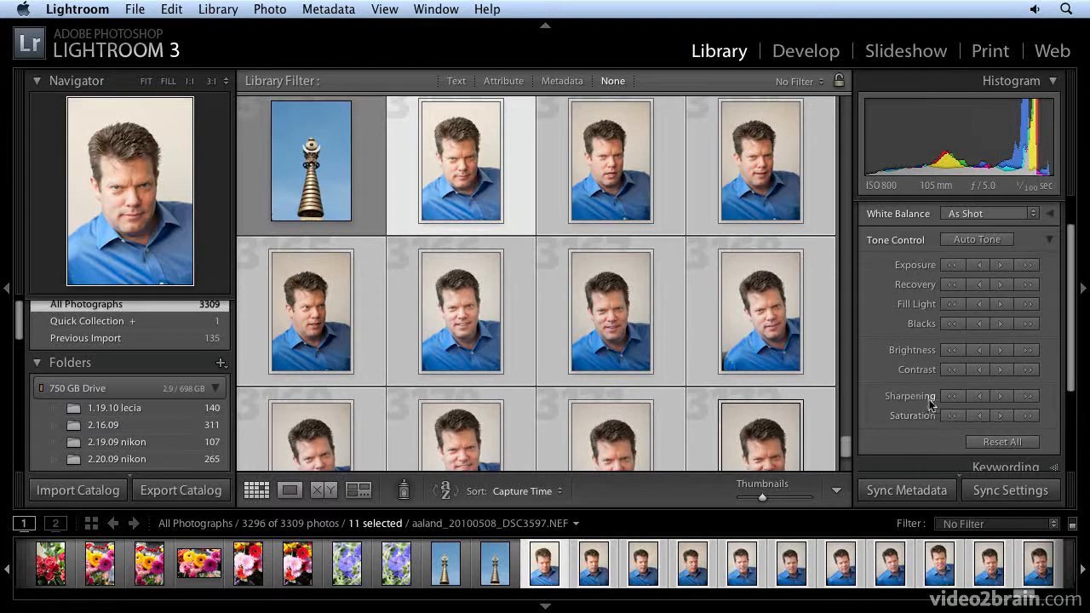
key("alt")
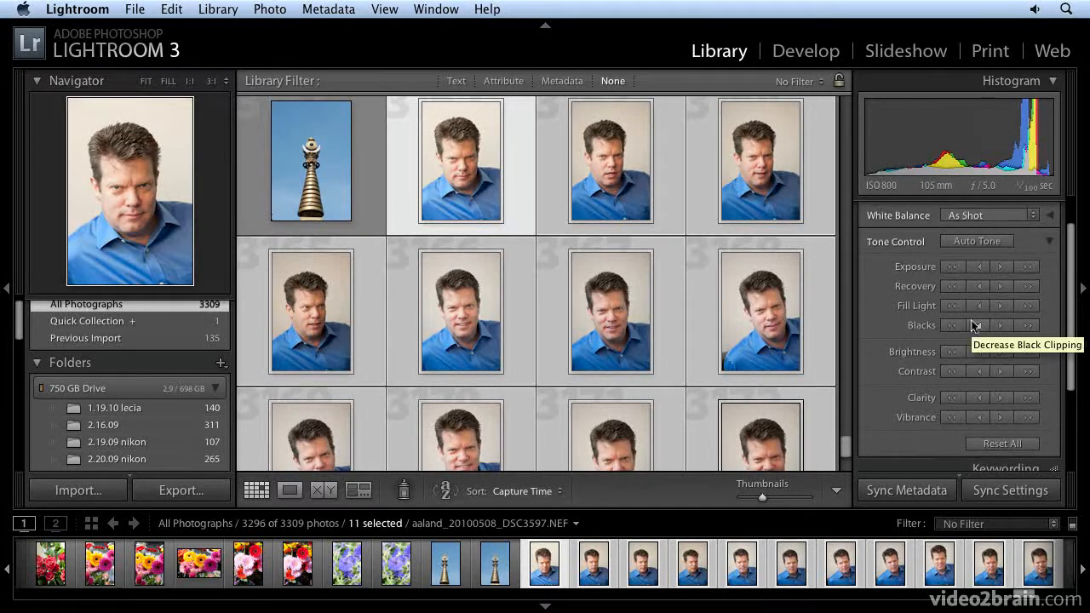
Reset all Quick Develop adjustments and increase the exposure of the selected portraits by 1 stop
left_click(1007, 447)
scroll(983, 385, "up", 3)
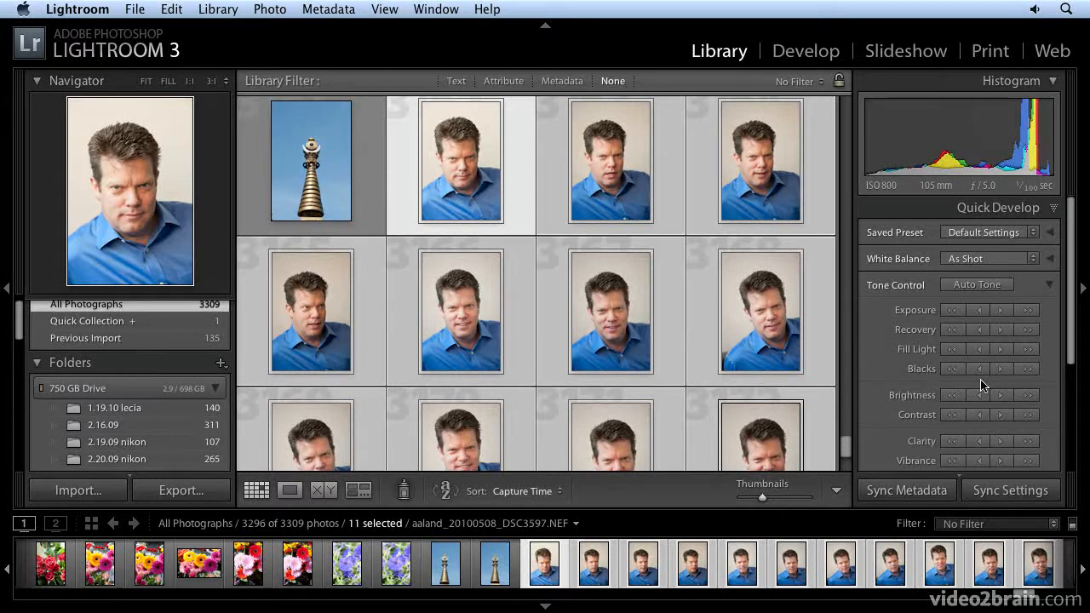
left_click(1028, 312)
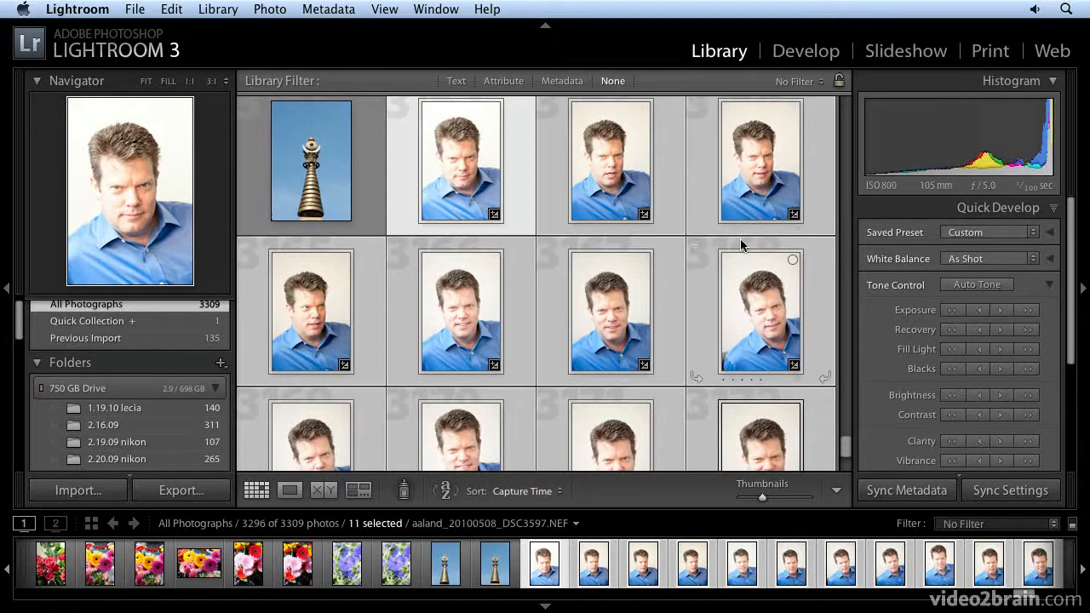
scroll(746, 213, "up", 1)
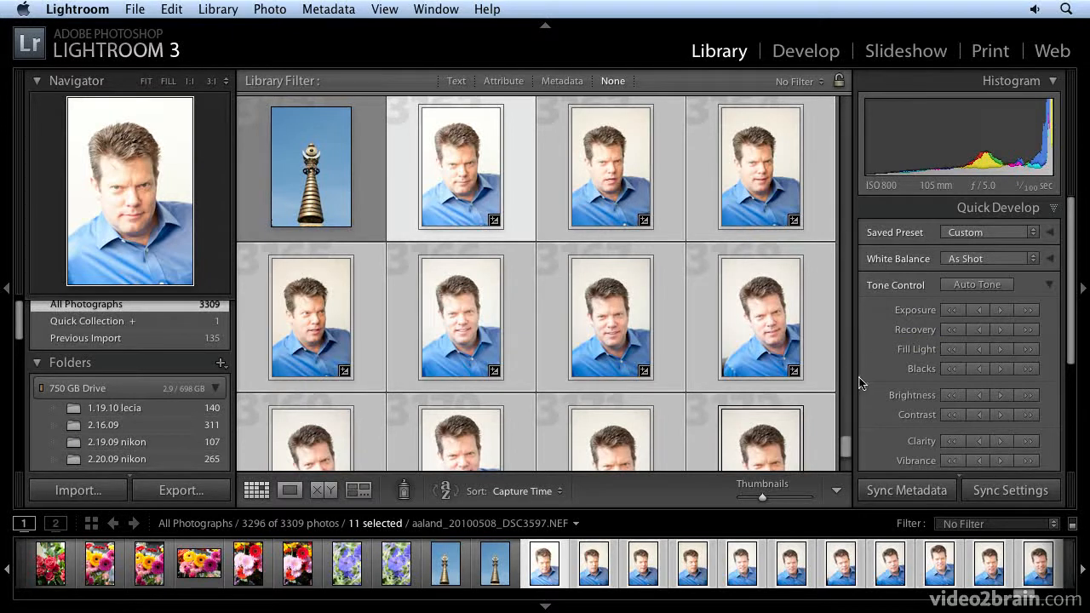
Review the Synchronize Settings options, uncheck all of them and cancel the synchronization
left_click(1013, 492)
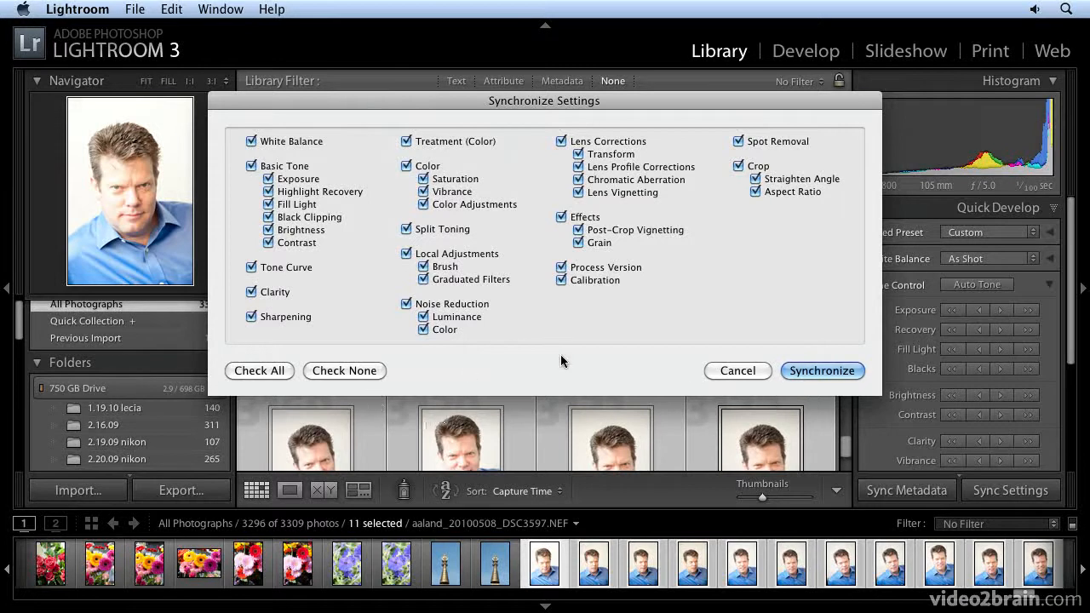
left_click(320, 371)
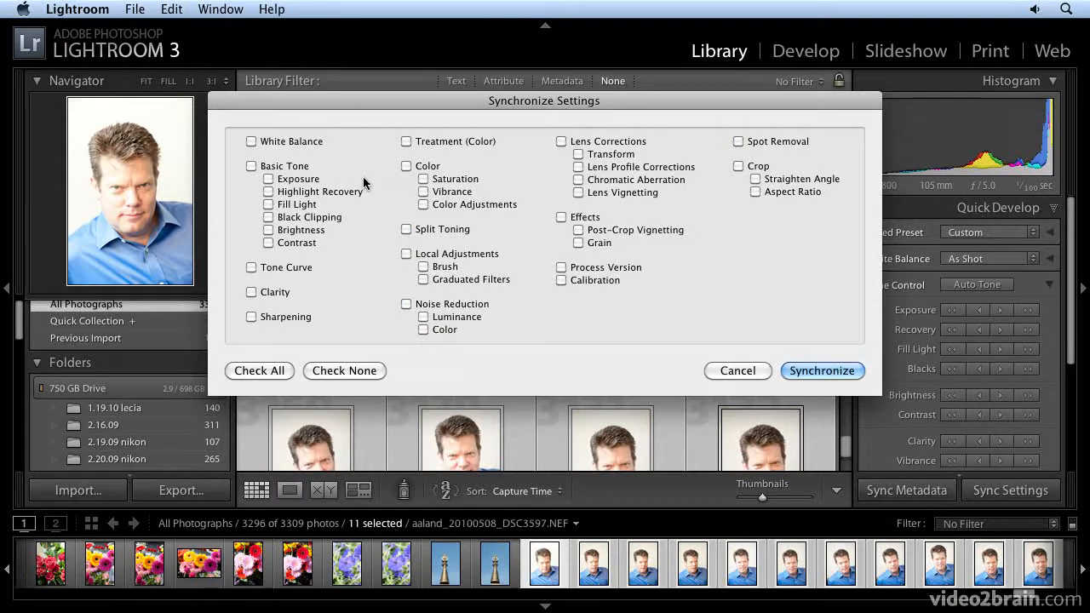
left_click(745, 371)
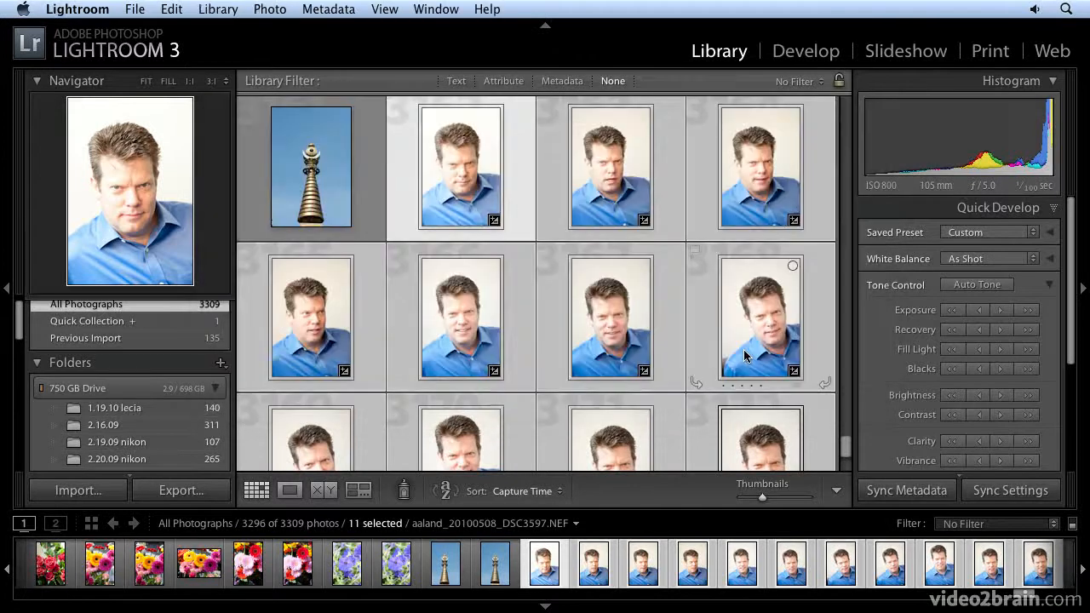